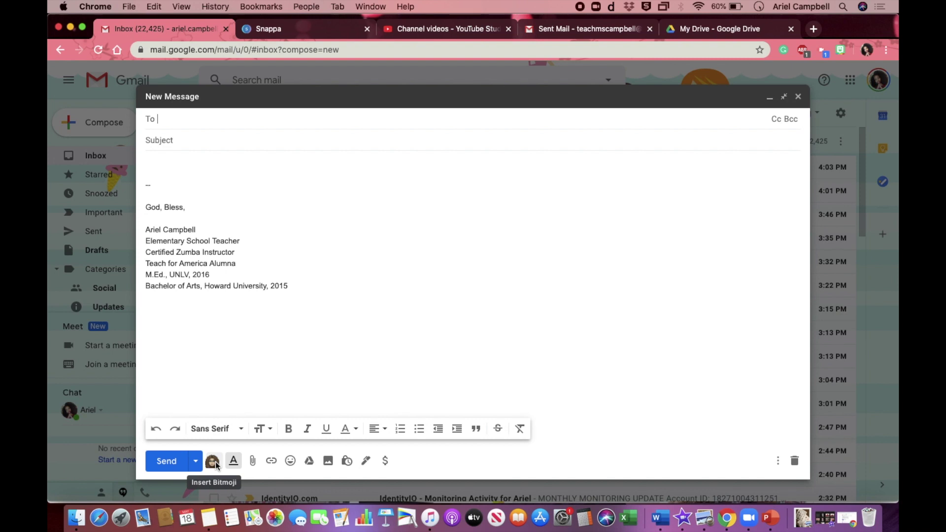
# Insert the 'I love YOU' and 'We've got Chemistry' Bitmoji stickers into the draft
pyautogui.click(212, 461)
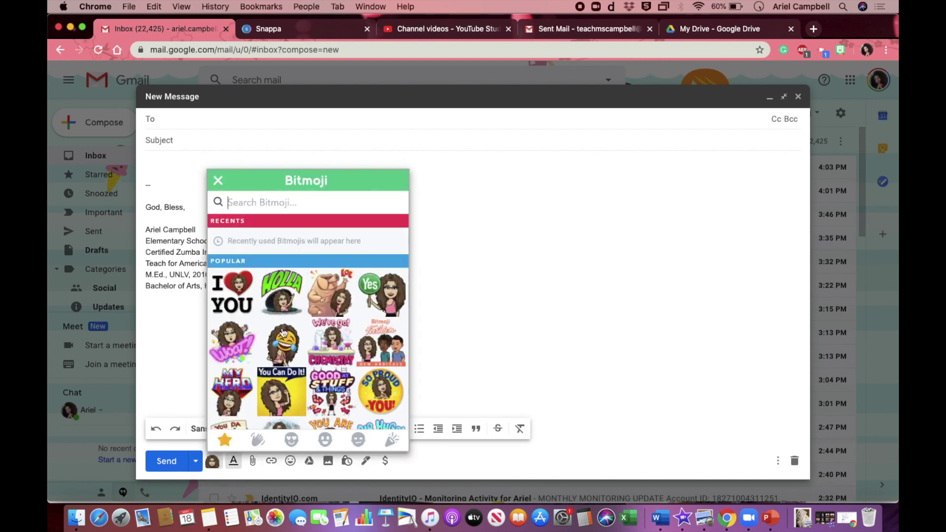
pyautogui.click(239, 282)
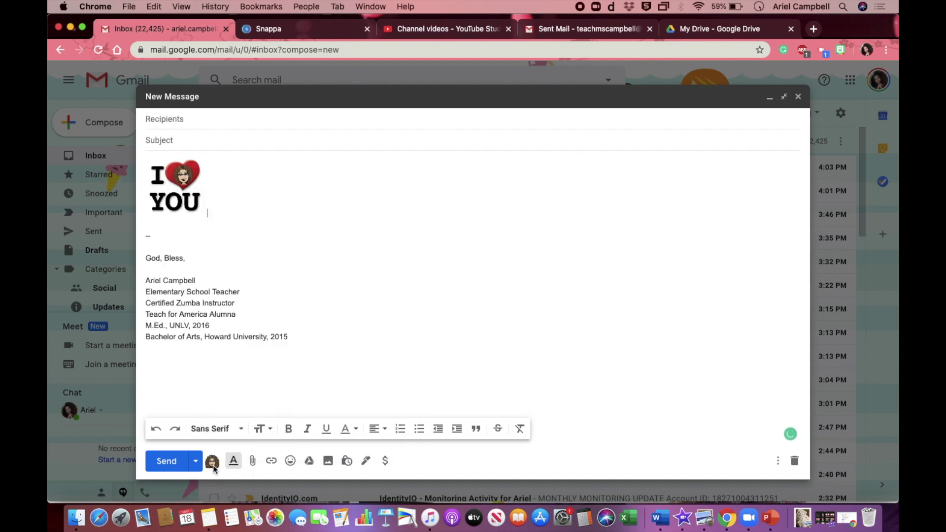
pyautogui.click(212, 461)
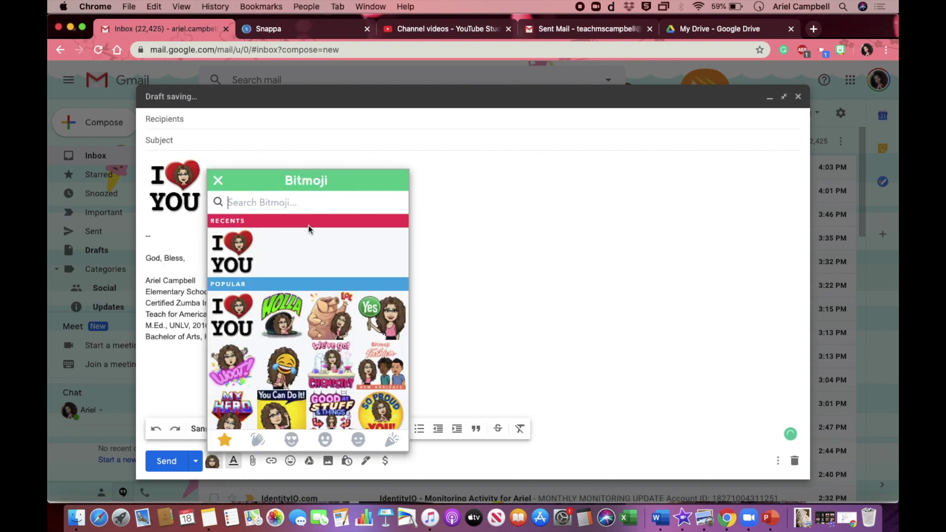
pyautogui.scroll(-3, 330, 357)
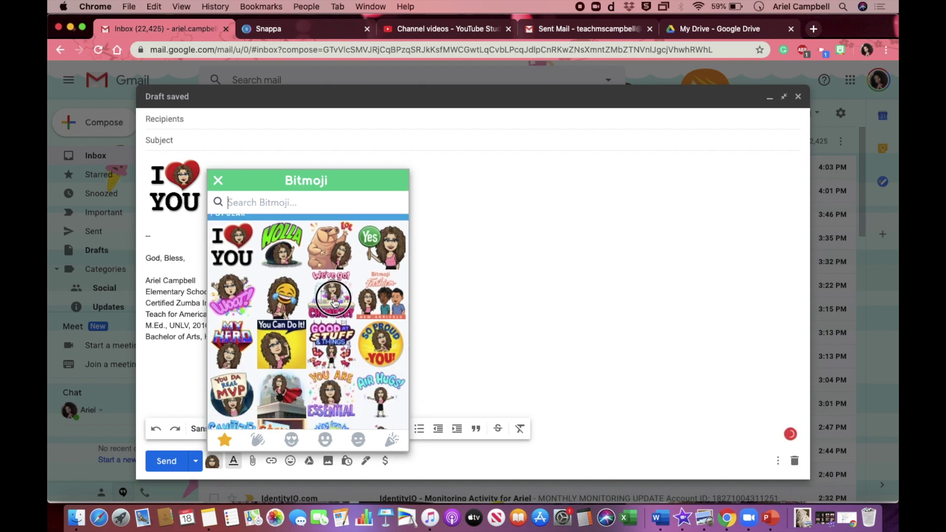
pyautogui.click(331, 294)
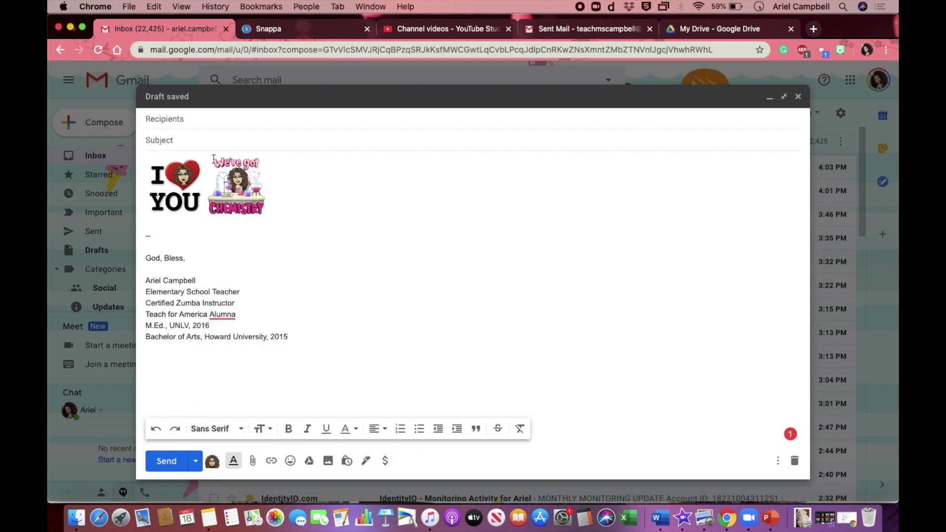
# Pick a suggested recipient and enter the subject 'SELF LOVE & SELF CARE'
pyautogui.click(183, 119)
pyautogui.write('ariel')
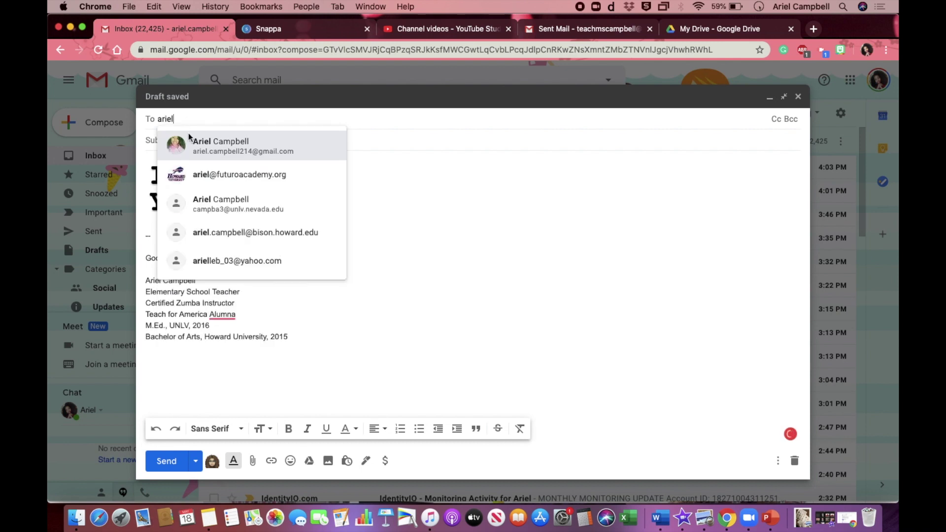
pyautogui.click(191, 141)
pyautogui.click(187, 141)
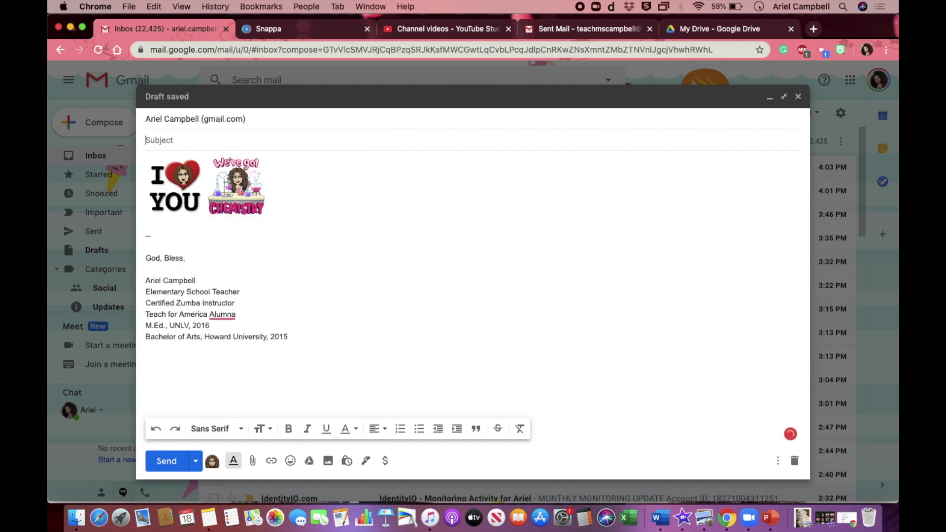
pyautogui.write('SELF LOVE &')
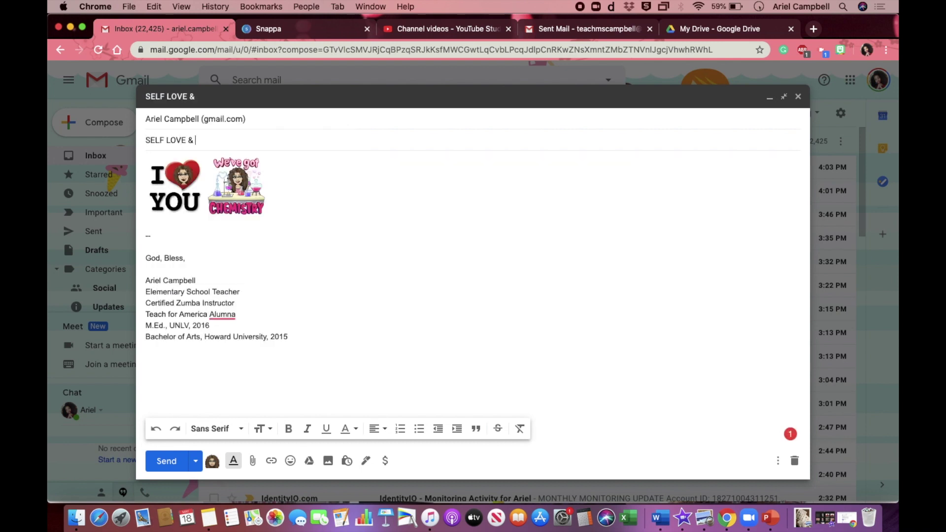
pyautogui.write(' A')
pyautogui.press('BackSpace')
pyautogui.write('SELF CARE')
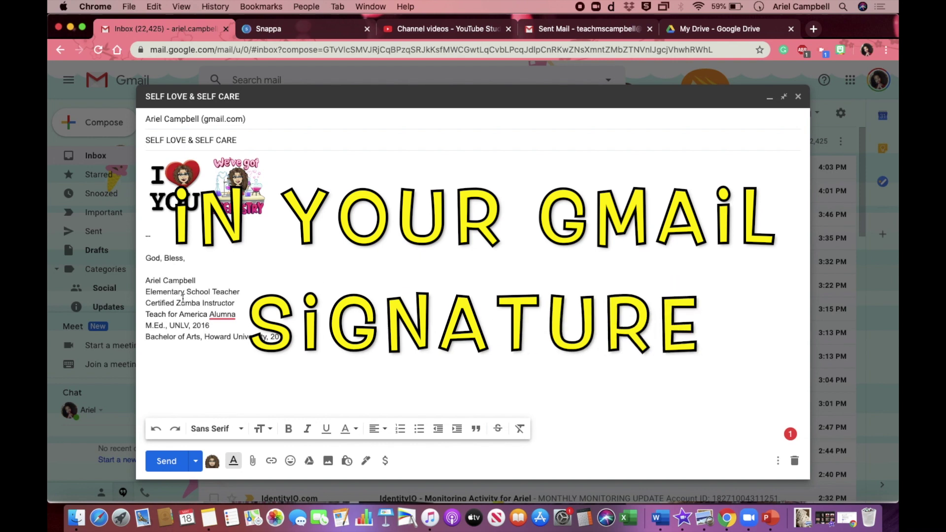
# Switch to the other account's Sent mail, then open and close a new message
pyautogui.click(541, 29)
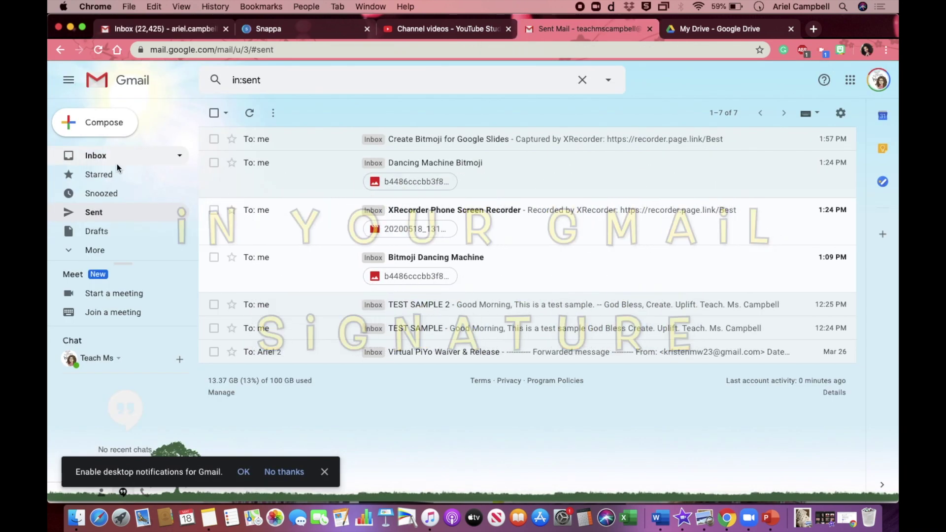
pyautogui.click(104, 122)
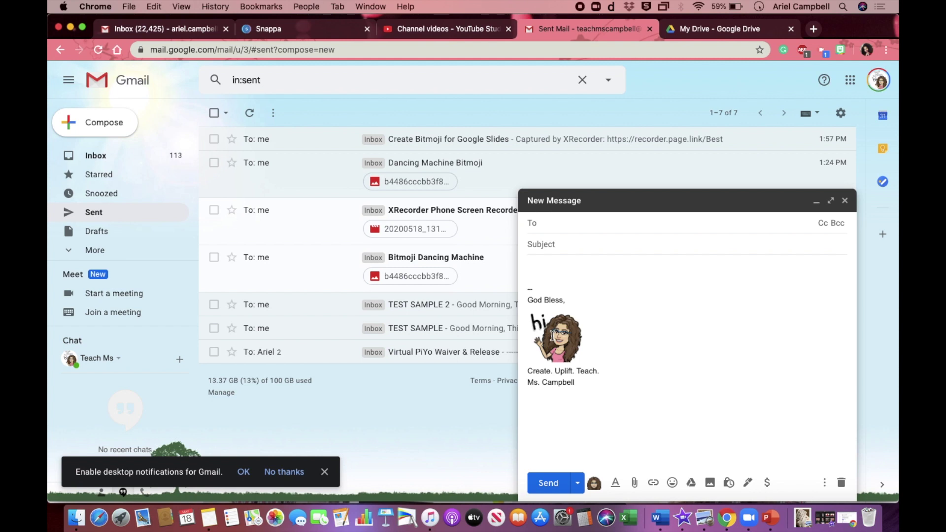
pyautogui.click(844, 200)
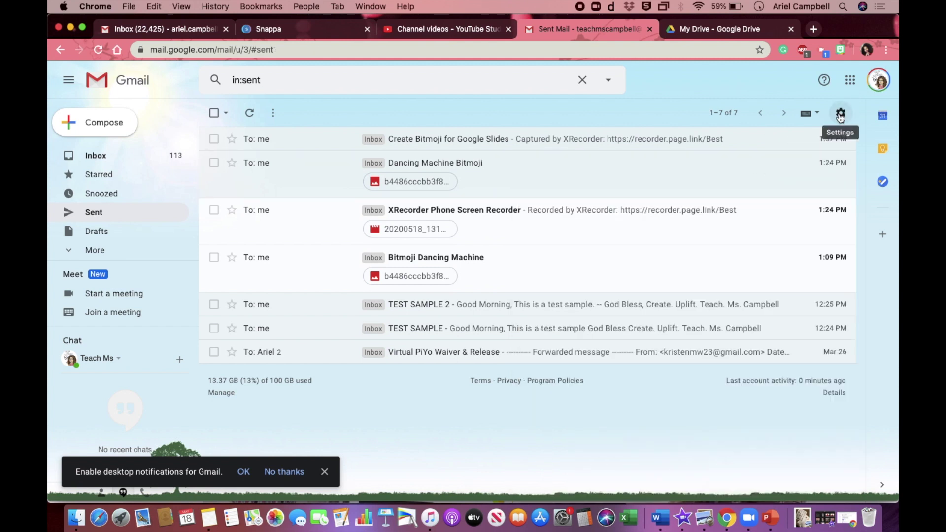
# Decline Gmail desktop notifications and open the full Settings page from the gear menu
pyautogui.click(840, 114)
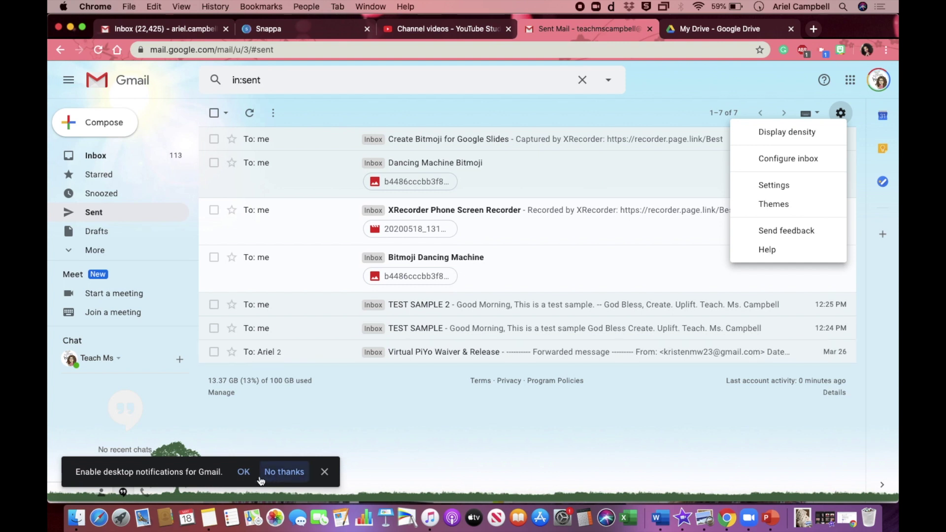
pyautogui.click(244, 472)
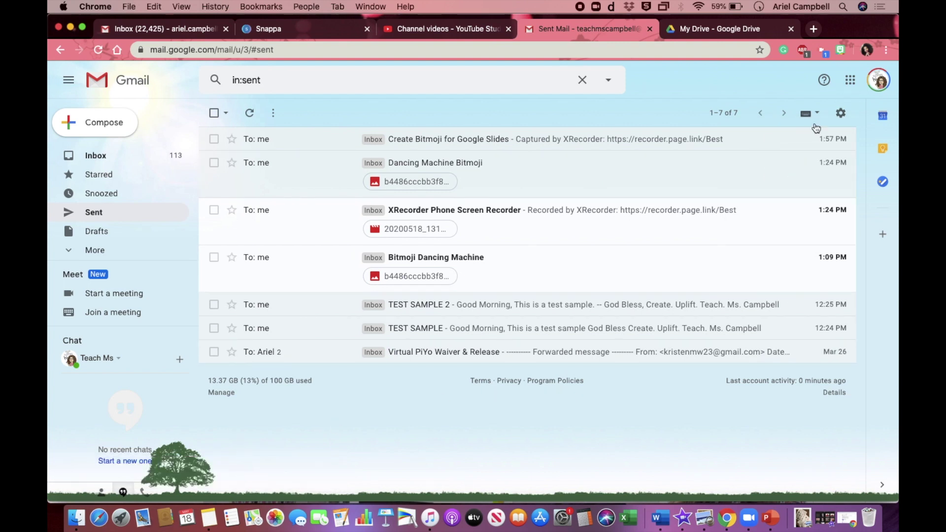
pyautogui.click(840, 113)
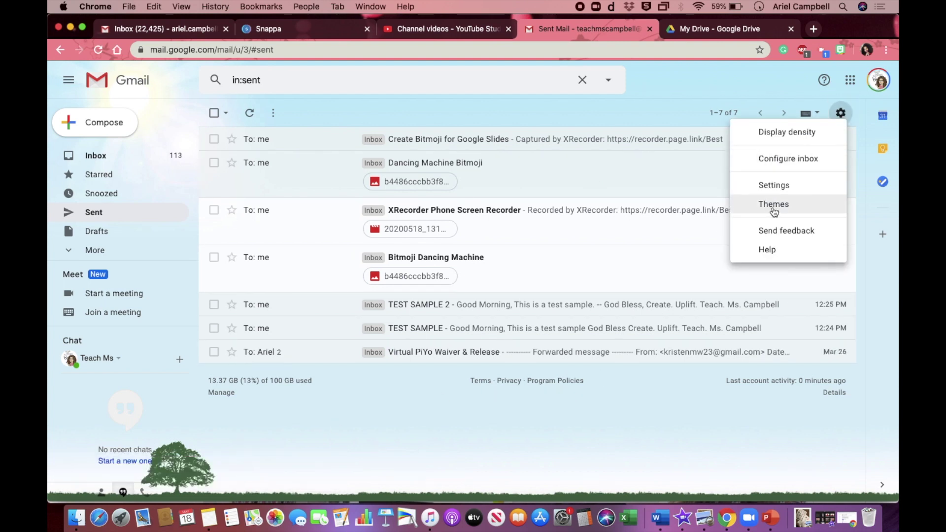
pyautogui.click(771, 187)
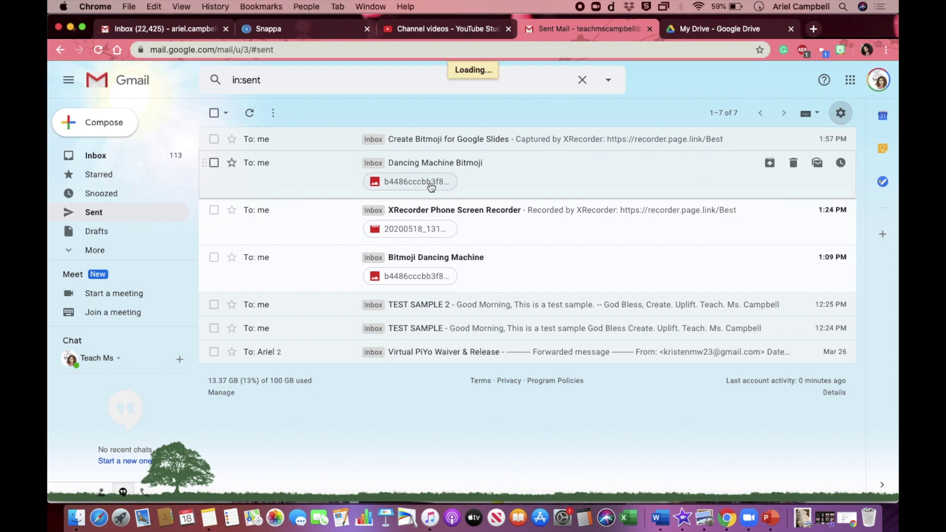
# In General settings, create a new signature named 'Sample Signature' under My signature
pyautogui.scroll(-4, 444, 282)
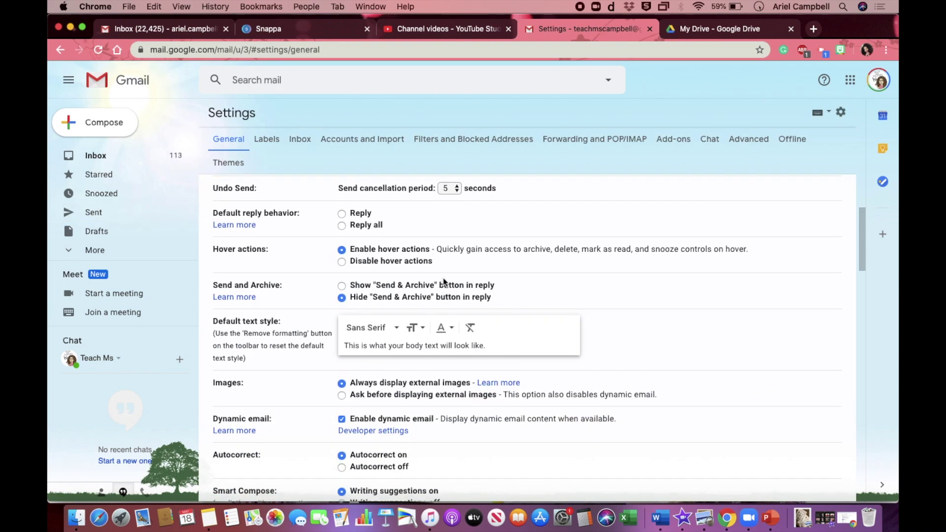
pyautogui.scroll(-15, 443, 279)
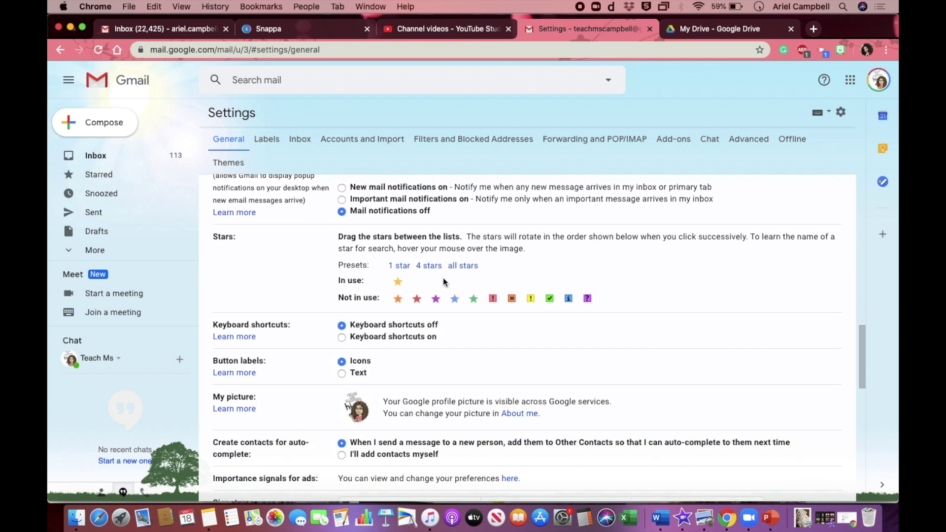
pyautogui.scroll(-8, 443, 279)
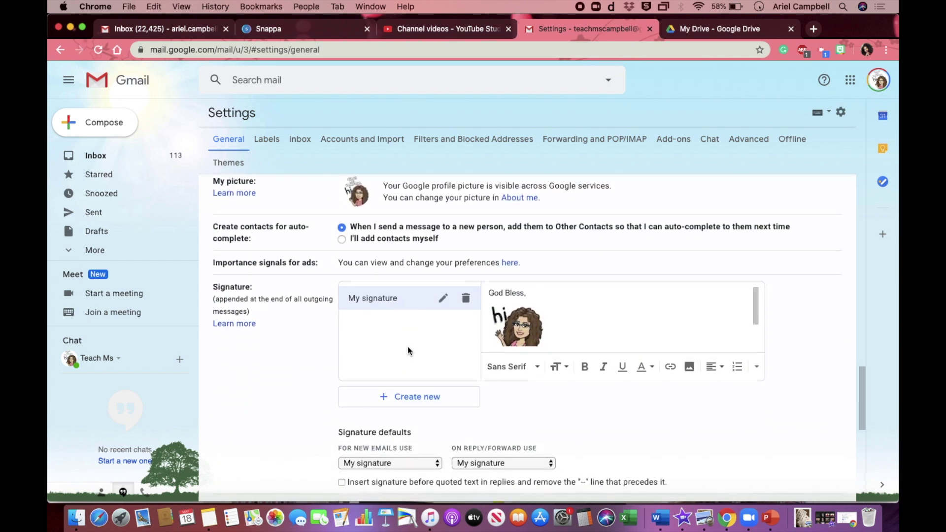
pyautogui.scroll(-1, 374, 399)
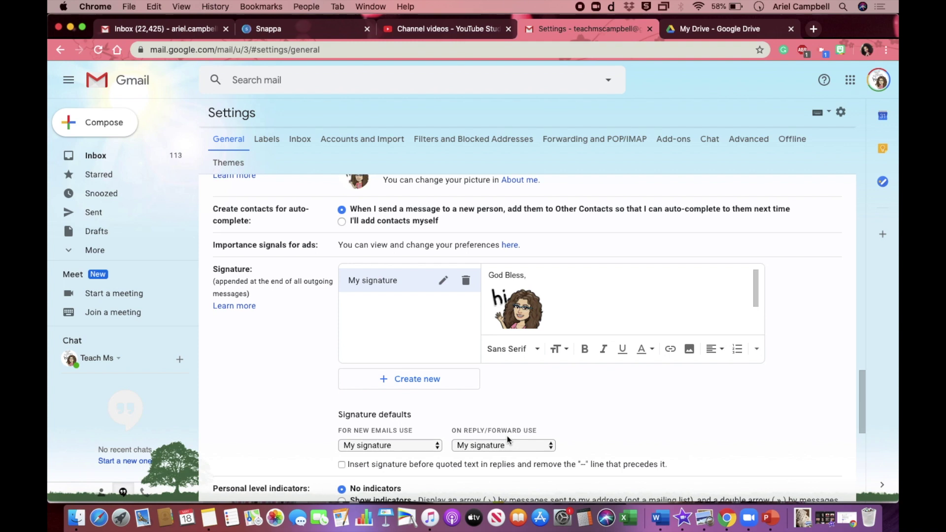
pyautogui.scroll(-1, 526, 310)
pyautogui.scroll(1, 526, 311)
pyautogui.click(411, 380)
pyautogui.write('Sample Signature')
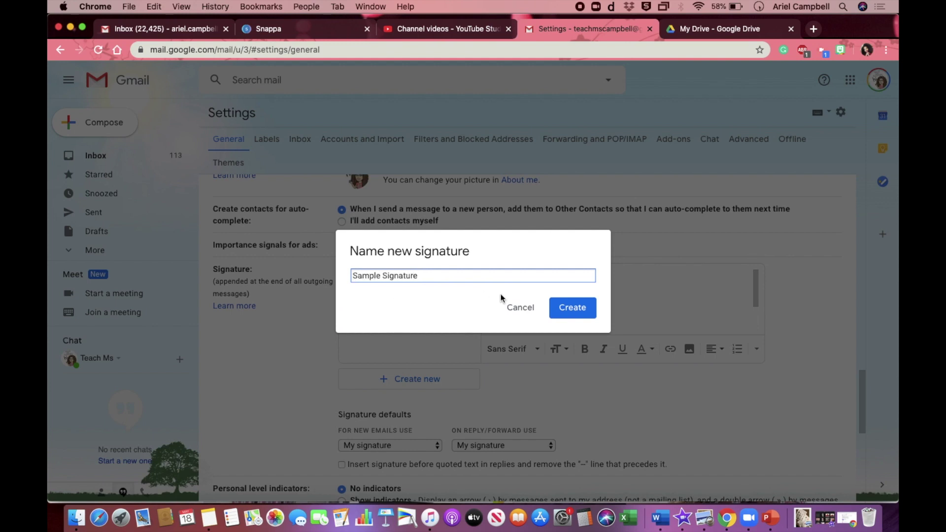
pyautogui.click(570, 308)
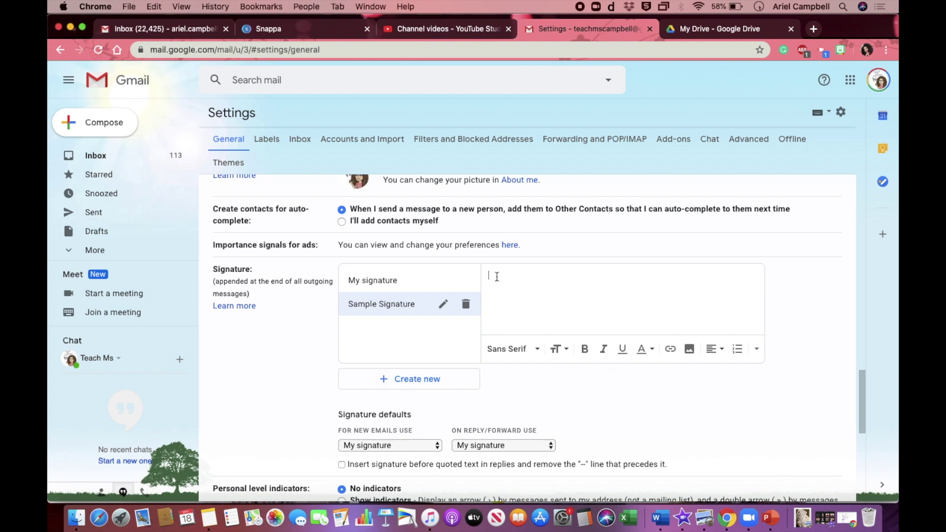
# Search Bitmoji for 'hi' and copy the hi sticker image
pyautogui.click(841, 52)
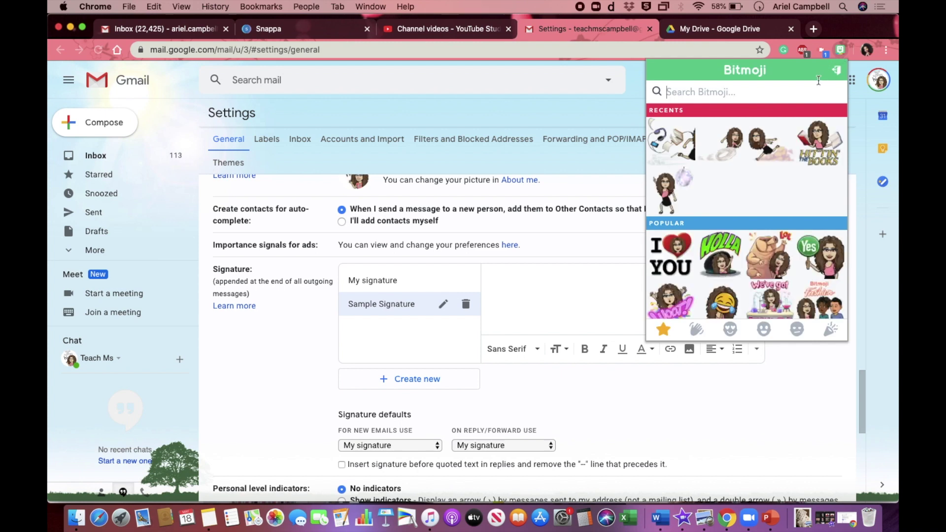
pyautogui.click(766, 95)
pyautogui.scroll(-10, 700, 200)
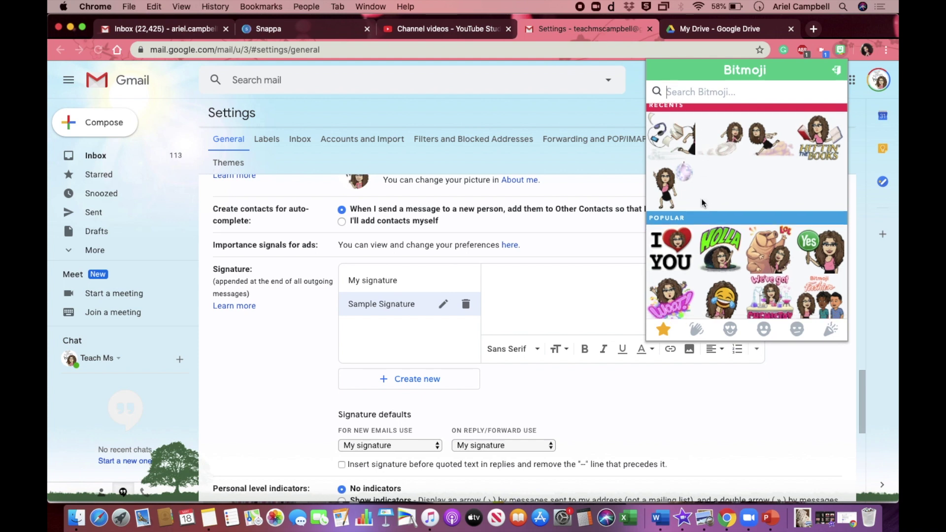
pyautogui.scroll(-3, 709, 192)
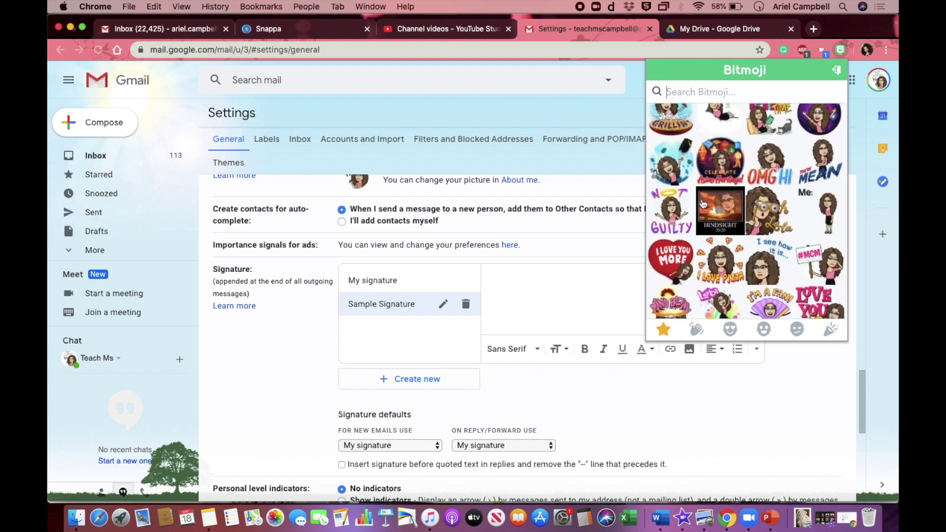
pyautogui.scroll(15, 716, 182)
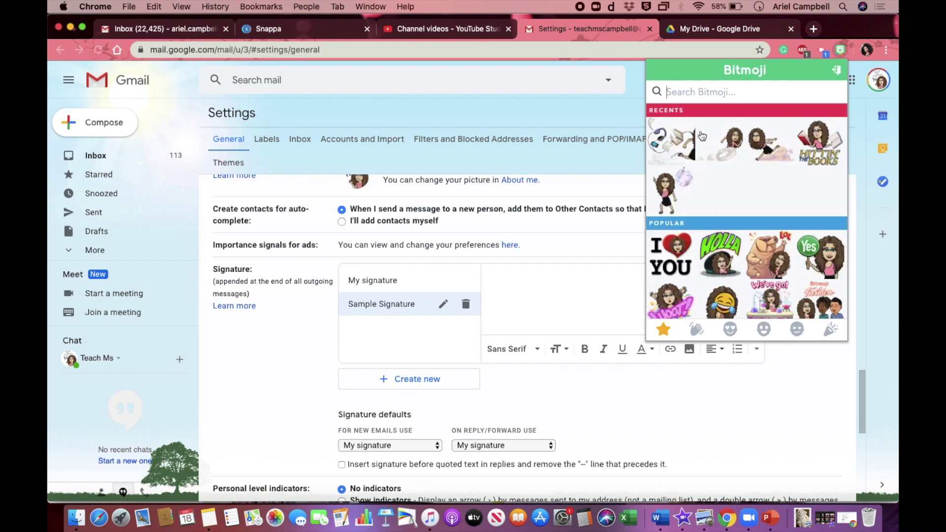
pyautogui.write('hi')
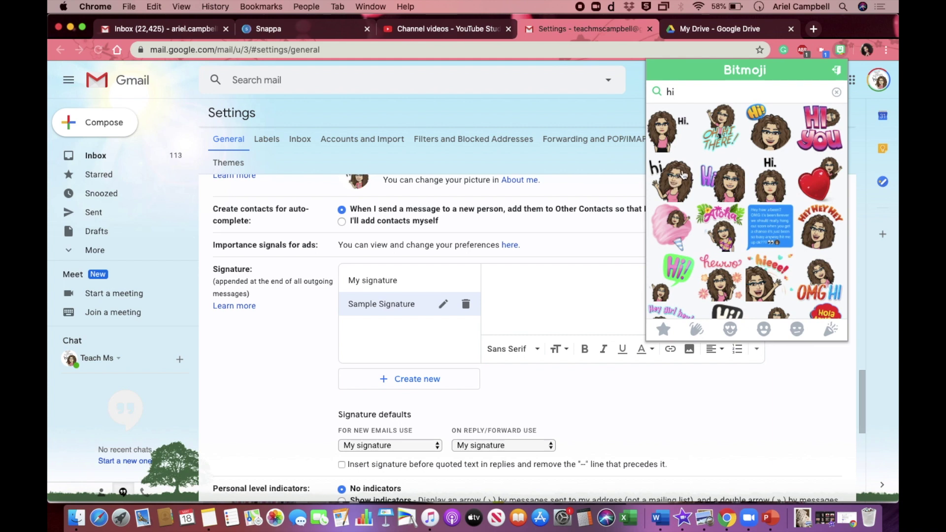
pyautogui.rightClick(679, 176)
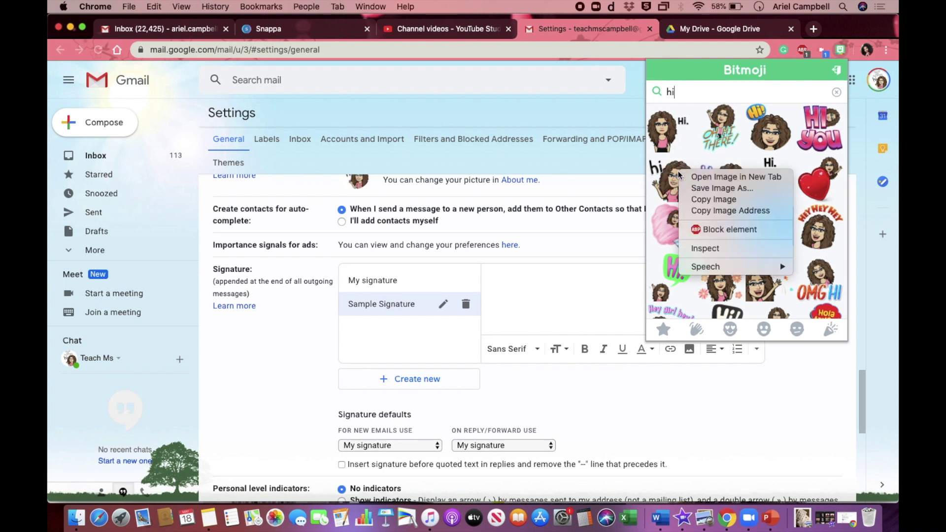
pyautogui.click(702, 202)
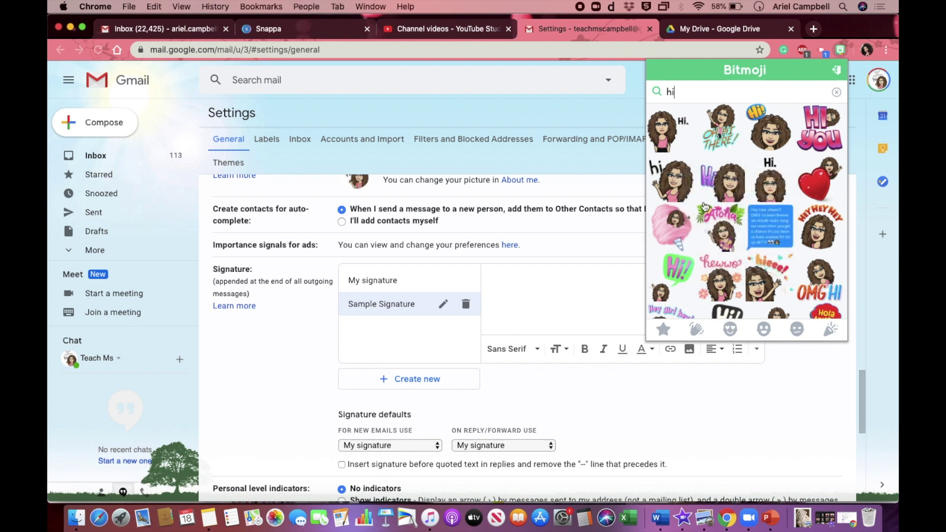
pyautogui.click(537, 279)
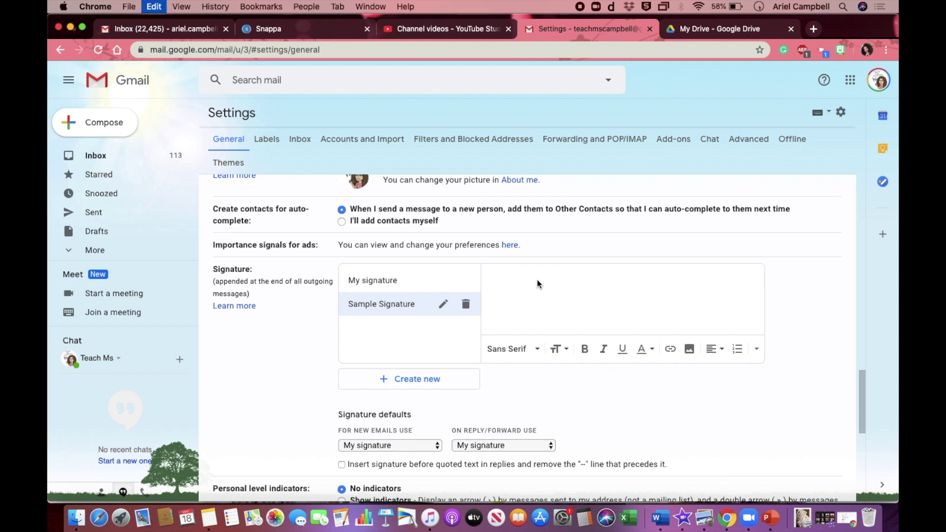
# Paste the copied 'hi' Bitmoji into the Sample Signature editor with Cmd+V
pyautogui.press('super+v')
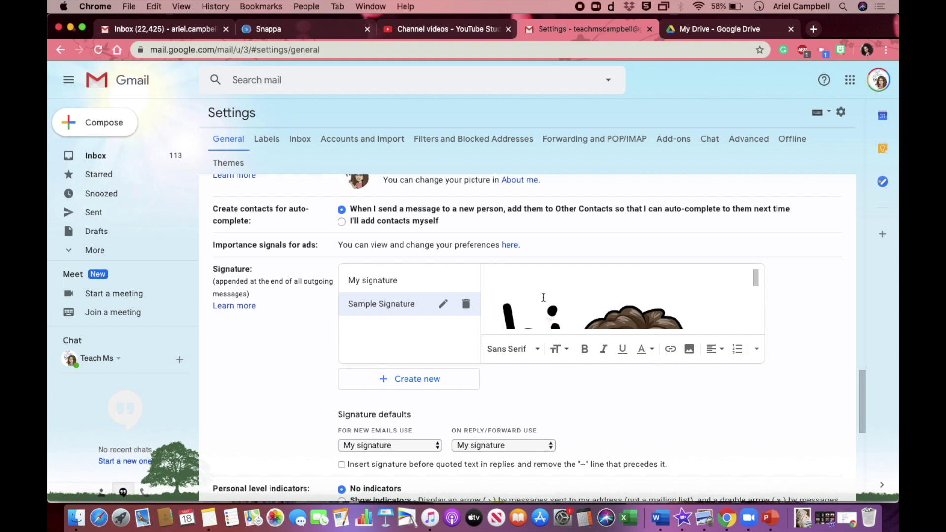
pyautogui.scroll(-5, 542, 295)
pyautogui.scroll(-1, 544, 297)
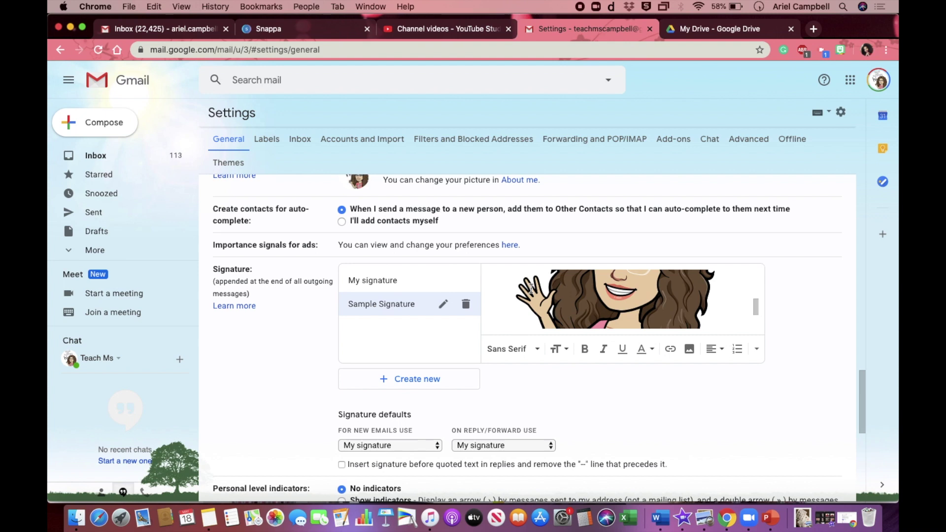
pyautogui.click(154, 6)
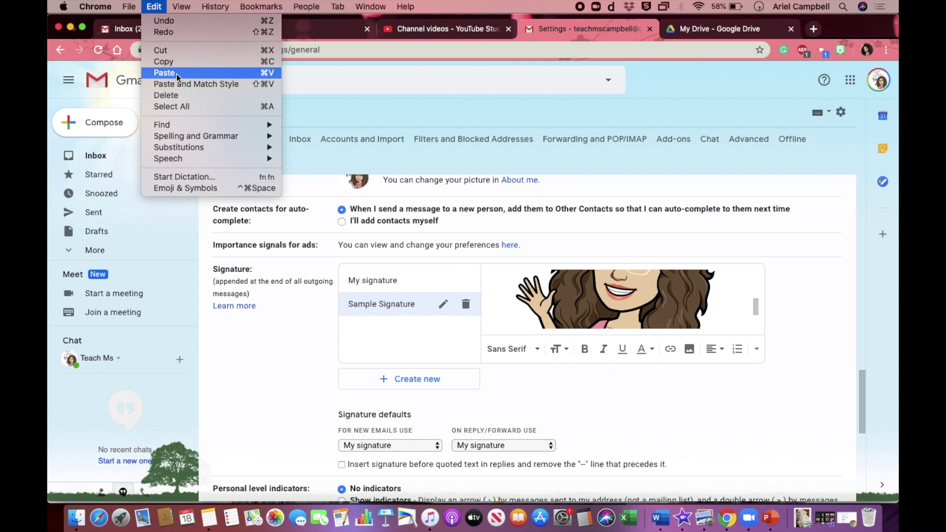
pyautogui.click(593, 287)
pyautogui.scroll(2, 576, 291)
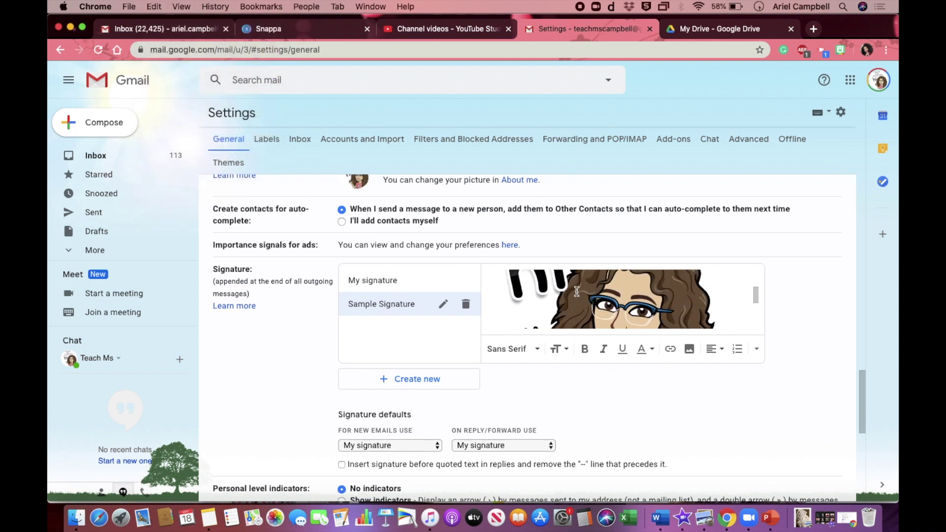
pyautogui.scroll(3, 576, 292)
# Resize the 'hi' Bitmoji through Large and Medium down to Small
pyautogui.click(572, 290)
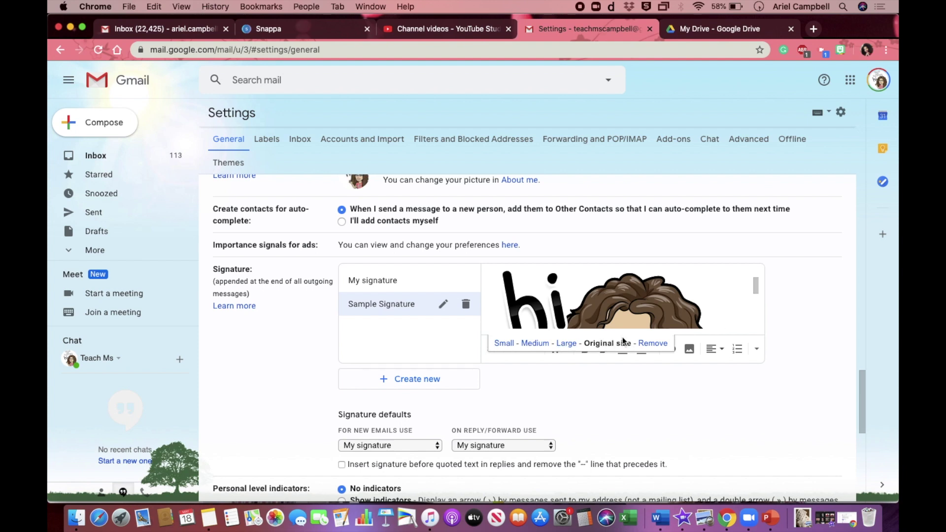
pyautogui.click(573, 348)
pyautogui.click(539, 347)
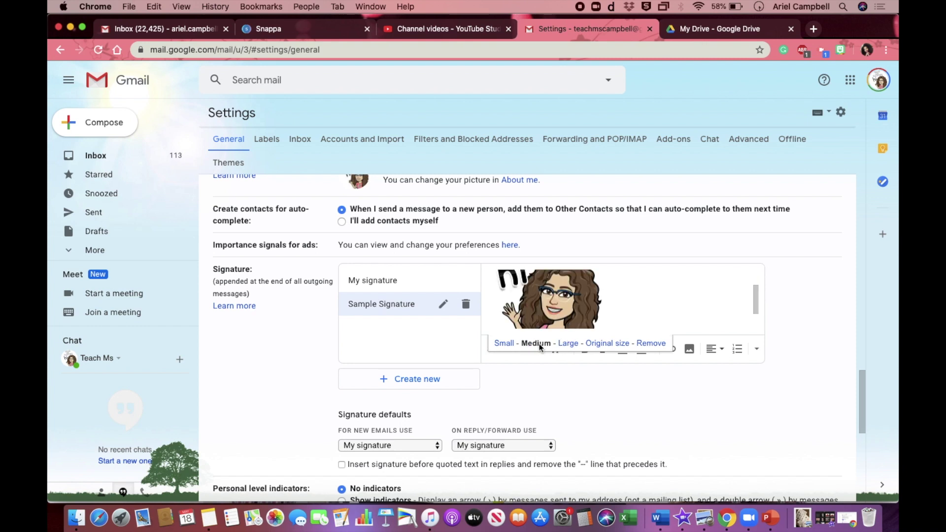
pyautogui.click(504, 343)
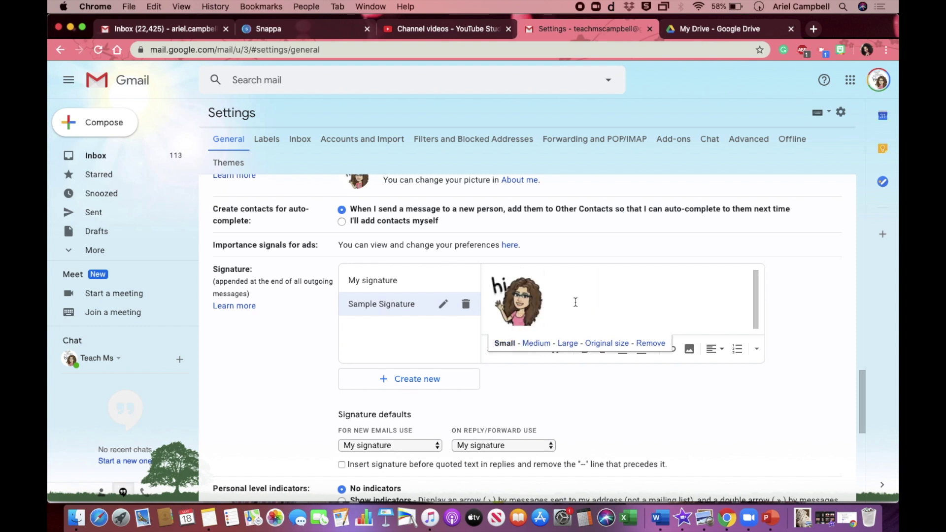
pyautogui.click(591, 303)
pyautogui.scroll(-1, 592, 301)
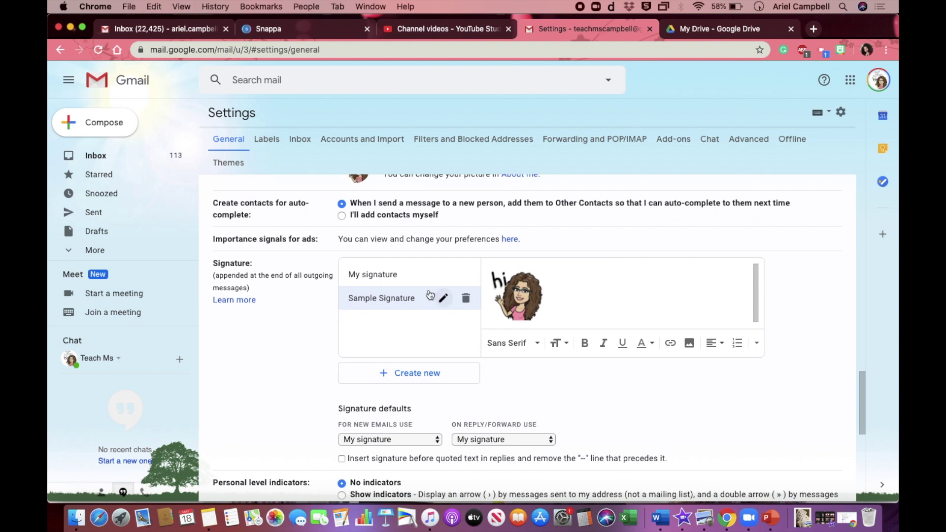
# Type 'Hi! Have a blessed day.' into the Sample Signature
pyautogui.click(390, 277)
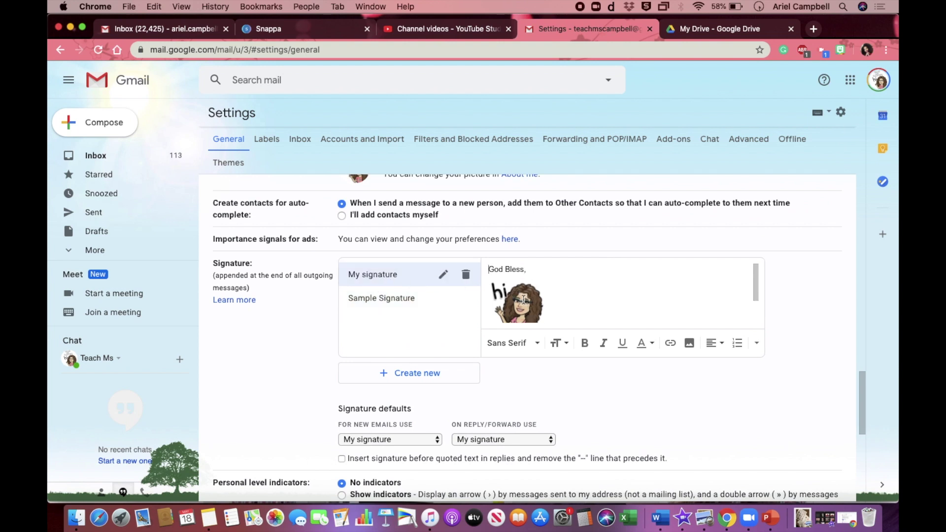
pyautogui.click(393, 300)
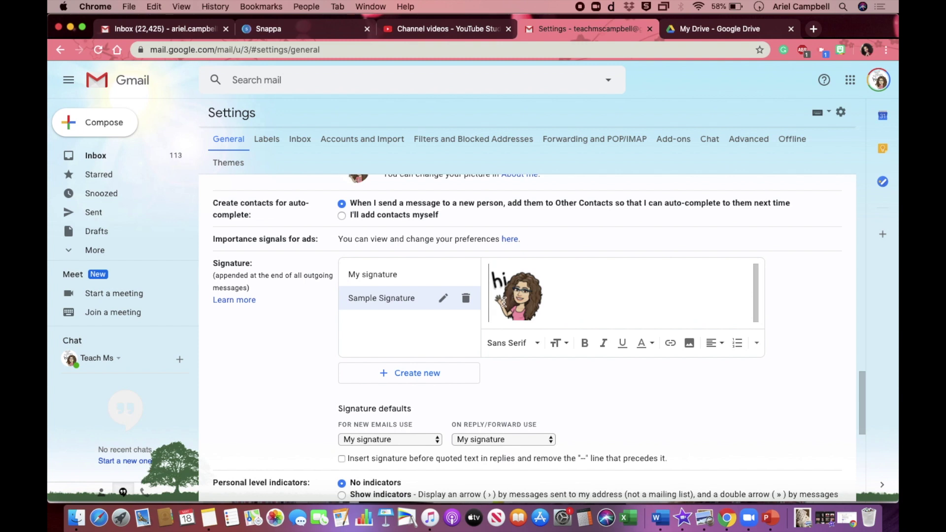
pyautogui.write('Hi')
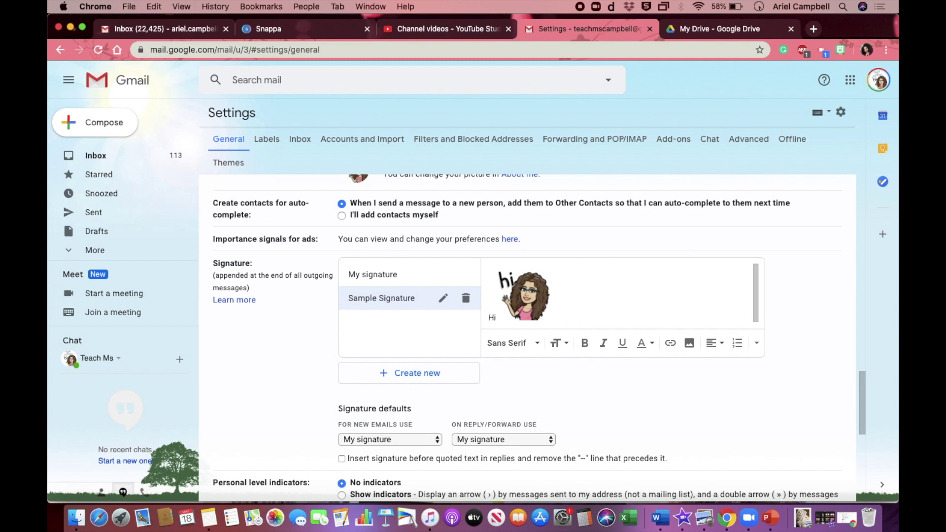
pyautogui.press('BackSpace')
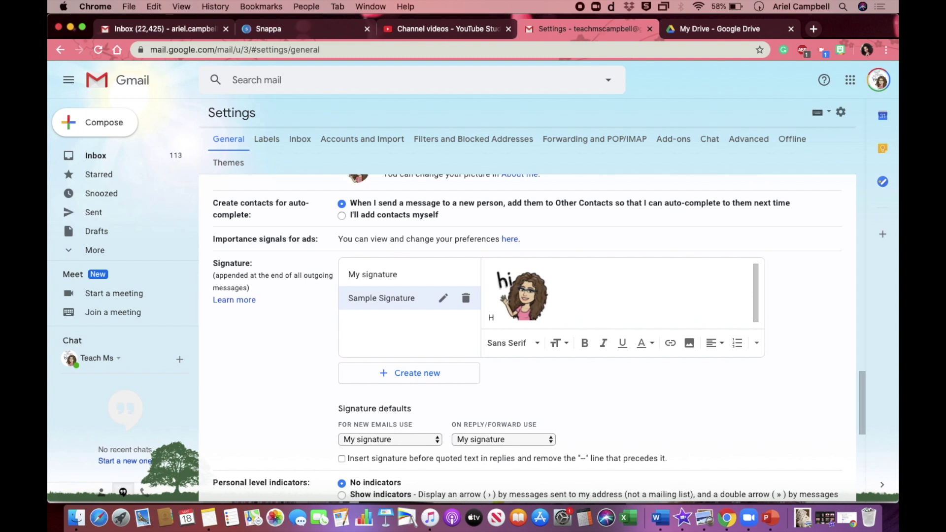
pyautogui.write('a')
pyautogui.write('! Ha')
pyautogui.press('BackSpace')
pyautogui.press('BackSpace')
pyautogui.press('BackSpace')
pyautogui.press('BackSpace')
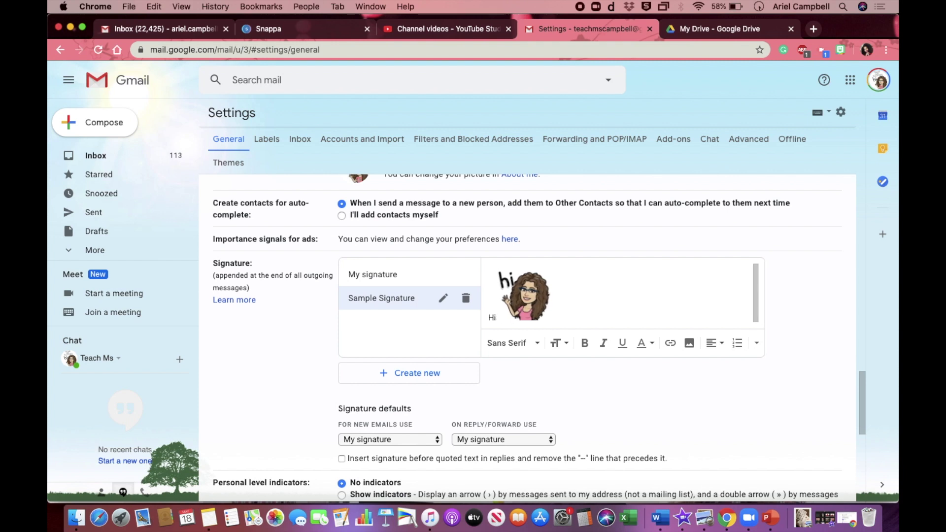
pyautogui.write('! Have a bles')
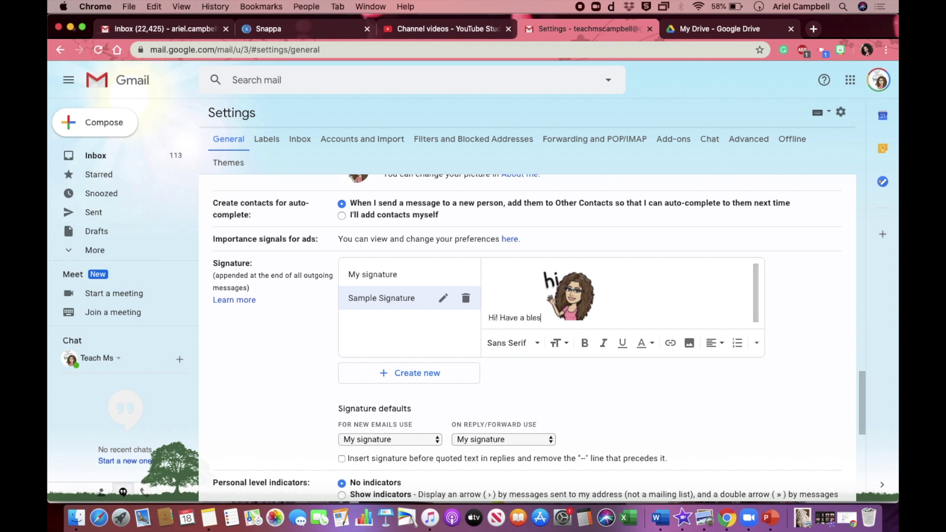
pyautogui.write('sed day.')
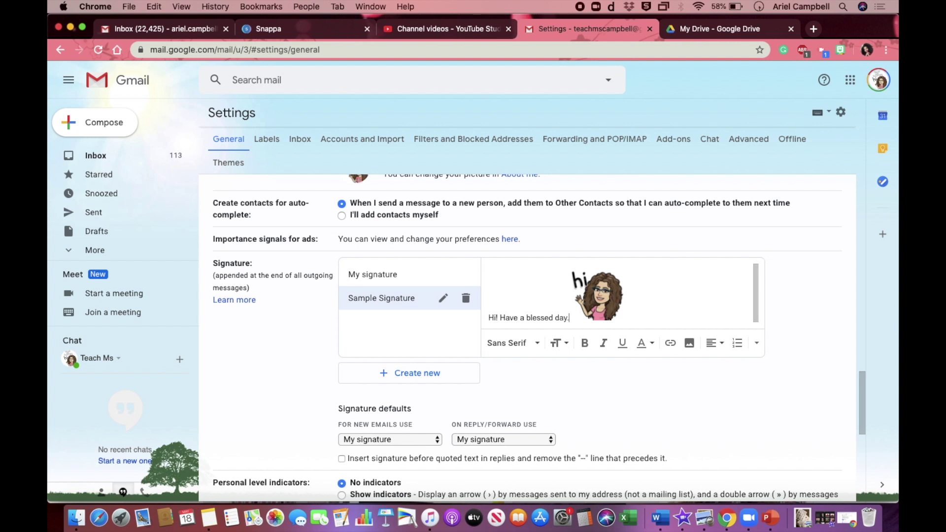
# Move the greeting onto its own line above the Bitmoji
pyautogui.press('shift+super+Left')
pyautogui.press('super+x')
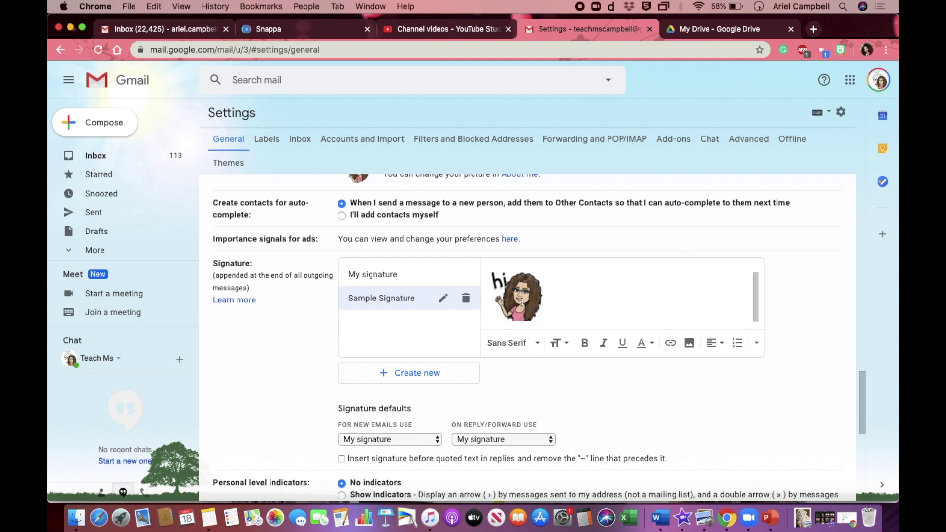
pyautogui.press('super+v')
pyautogui.press('Return')
# Below the Bitmoji, add the teacher's name and the title '2nd Grade Teacher' on separate lines
pyautogui.click(586, 312)
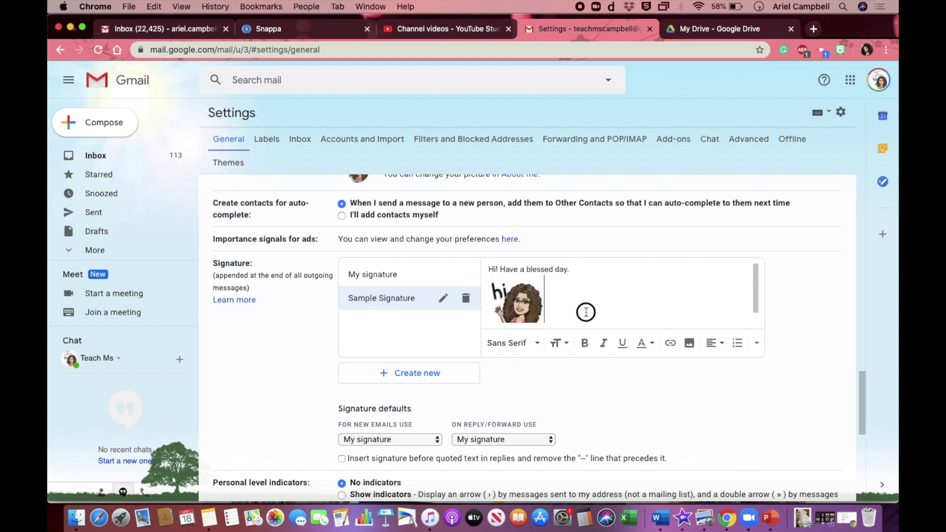
pyautogui.press('Return')
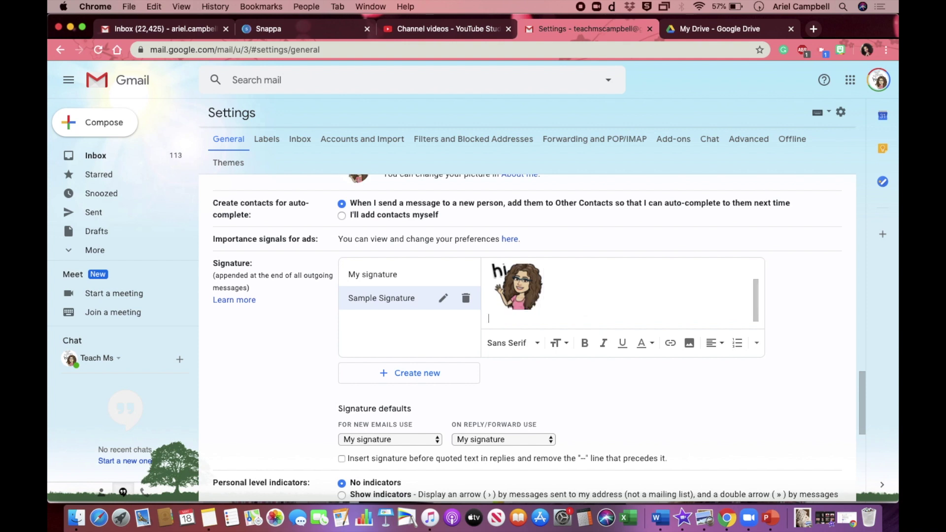
pyautogui.write('Ms. Campbell')
pyautogui.press('Return')
pyautogui.write('2nd ')
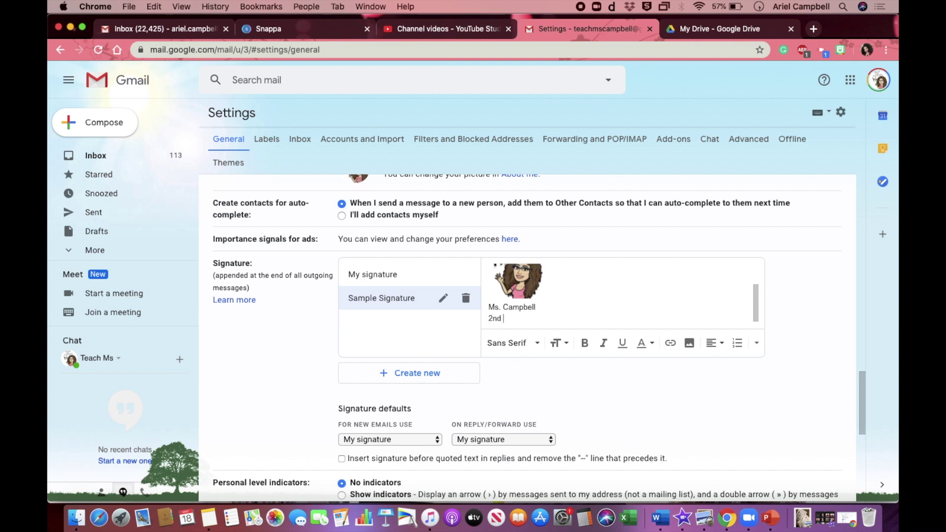
pyautogui.write('Grade Teacher')
# Add the quote "Live to help others" and the motto 'Create. Uplift. Teach' on new lines
pyautogui.press('Return')
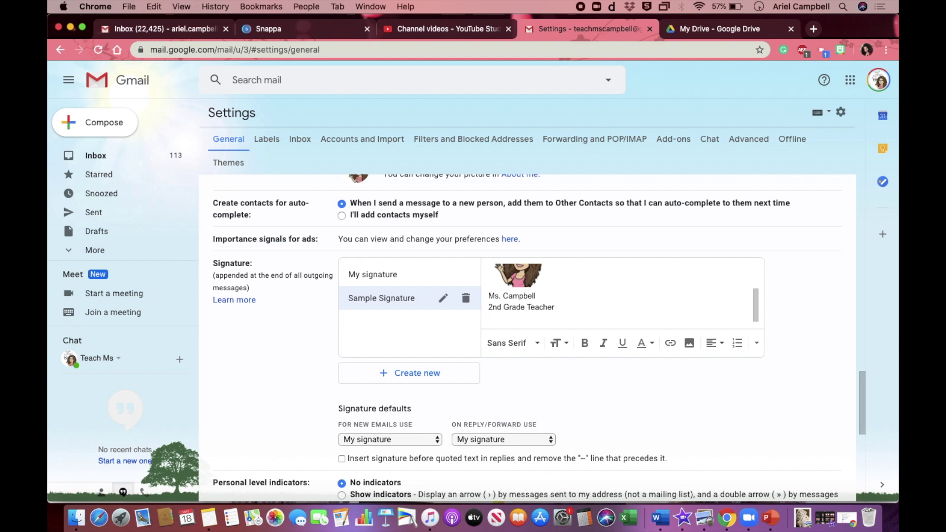
pyautogui.write('"Live to')
pyautogui.write(' help toh')
pyautogui.write('others"')
pyautogui.press('Return')
pyautogui.write('Create.')
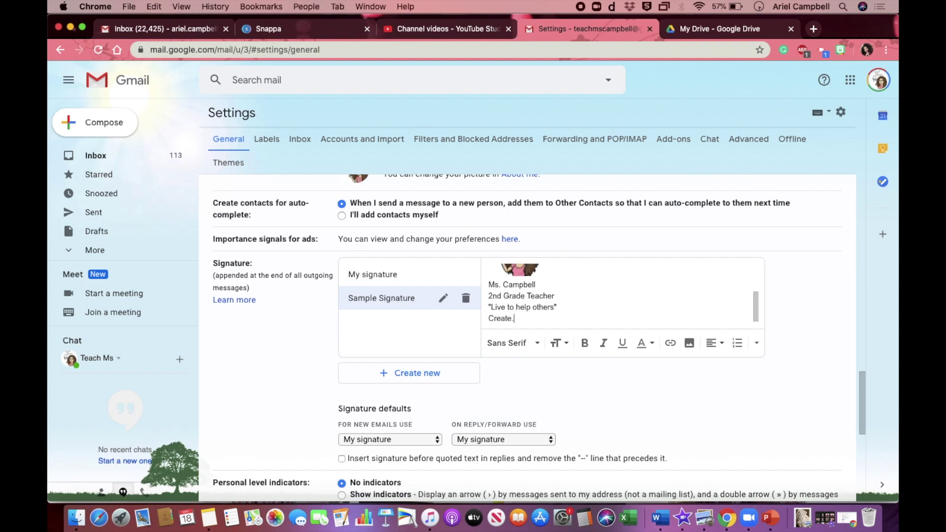
pyautogui.write(' Up')
pyautogui.press('BackSpace')
pyautogui.press('BackSpace')
pyautogui.write('Uplift. Teach')
# Set 'For new emails use' to Sample Signature
pyautogui.scroll(5, 571, 295)
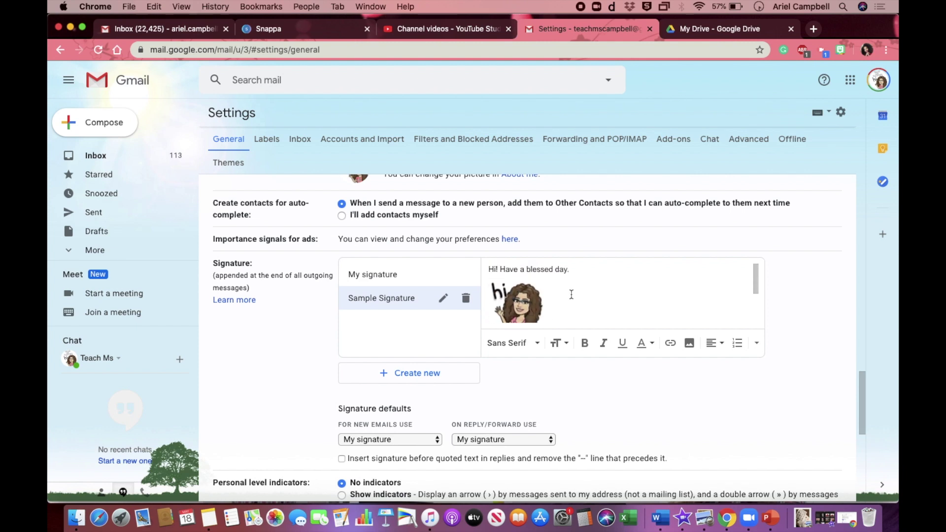
pyautogui.scroll(-5, 544, 294)
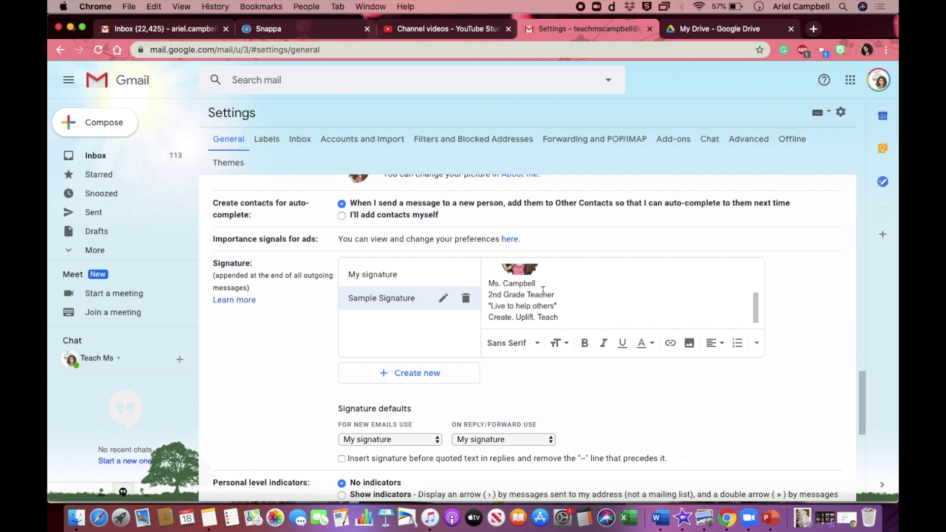
pyautogui.scroll(-1, 544, 294)
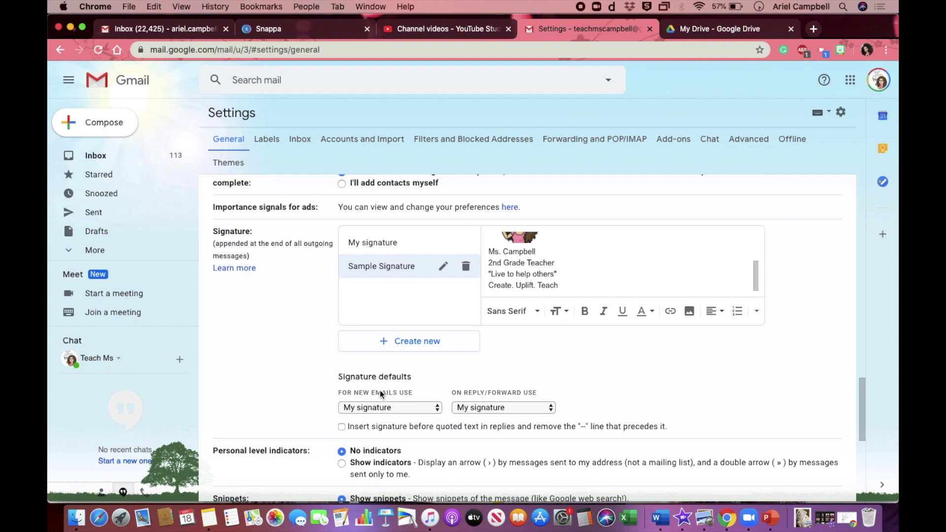
pyautogui.moveTo(339, 393); pyautogui.dragTo(420, 395)
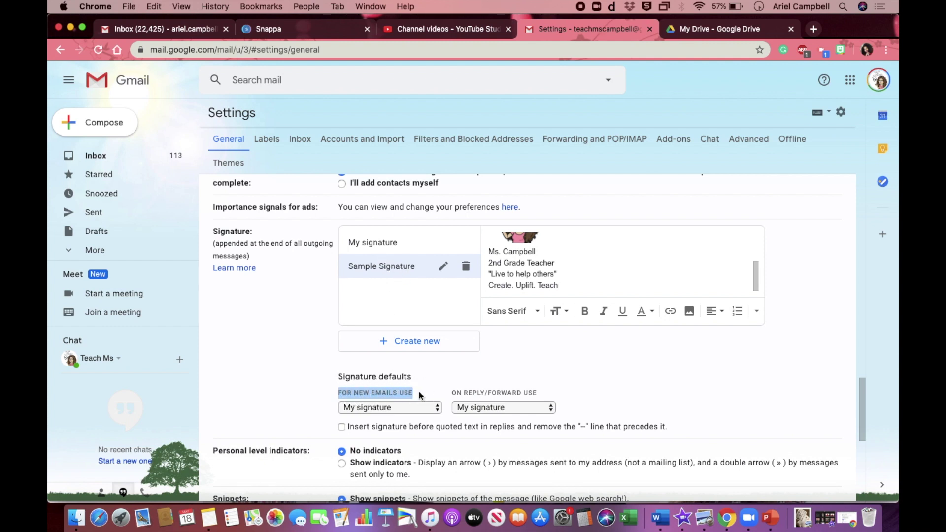
pyautogui.click(388, 412)
pyautogui.click(383, 409)
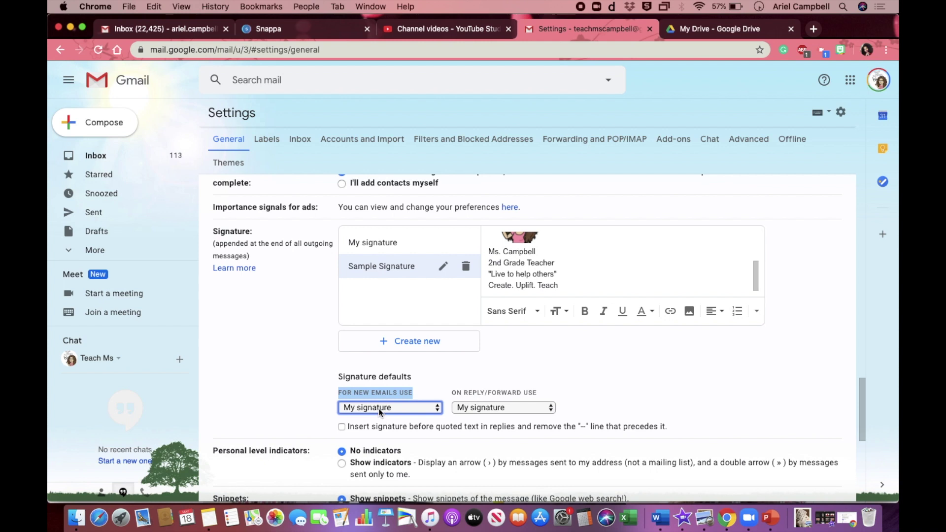
pyautogui.click(379, 411)
pyautogui.click(379, 418)
pyautogui.click(445, 380)
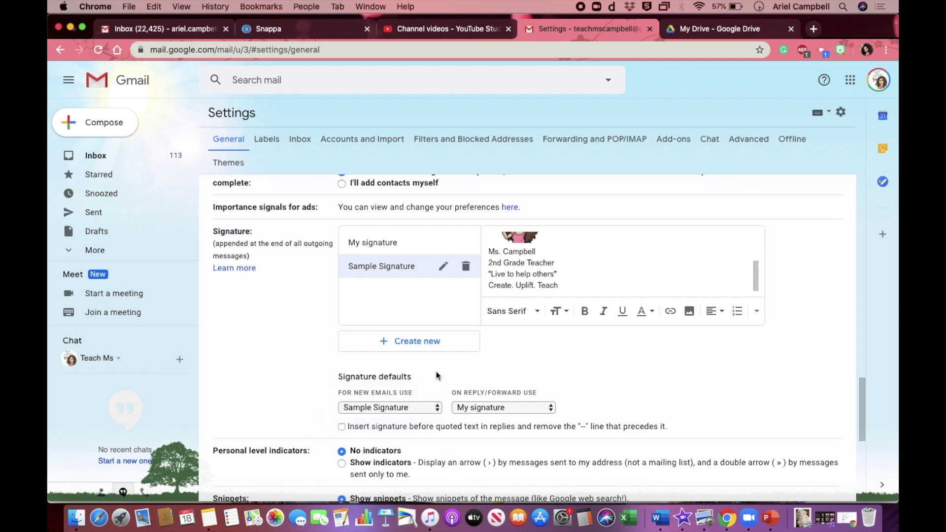
# Save the settings changes
pyautogui.scroll(-5, 450, 377)
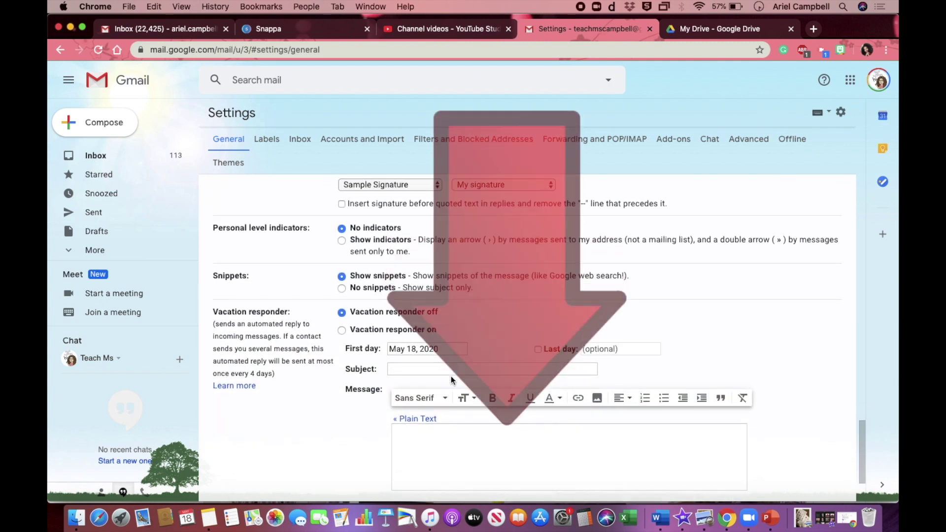
pyautogui.scroll(-3, 451, 376)
pyautogui.click(492, 437)
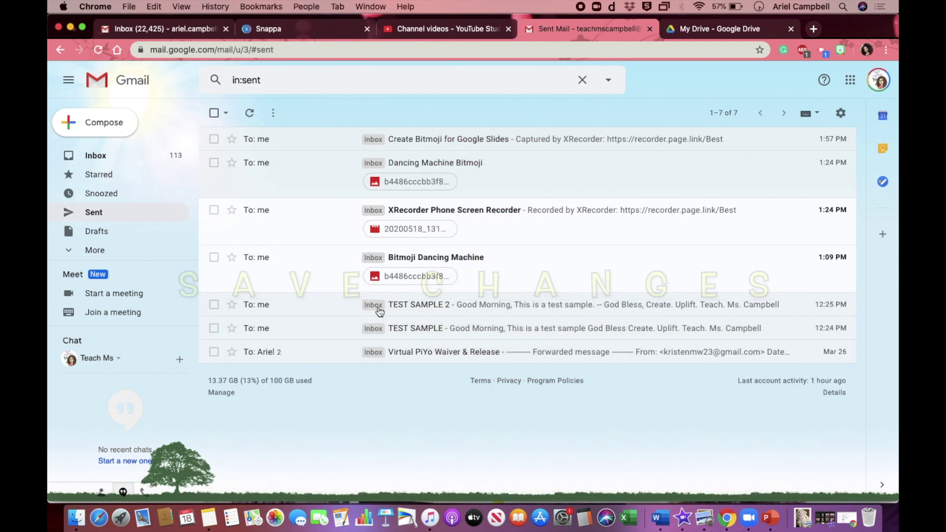
# Compose a new email to confirm the Sample Signature is inserted
pyautogui.click(104, 129)
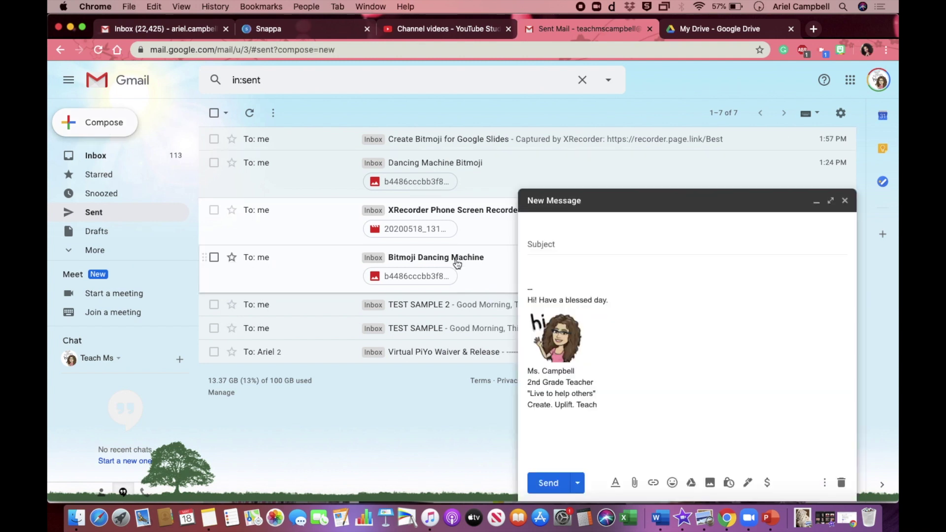